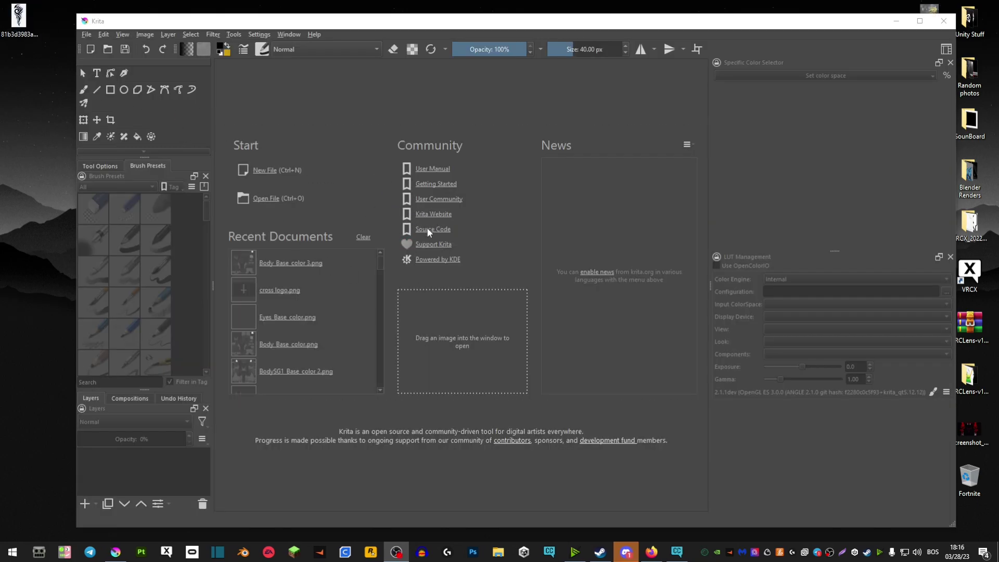
# Step: Open the tattoo PNG in Krita and erase its white background with an erase-mode fill
pyautogui.moveTo(17, 20); pyautogui.dragTo(424, 228)
pyautogui.doubleClick(460, 23)
pyautogui.click(61, 119)
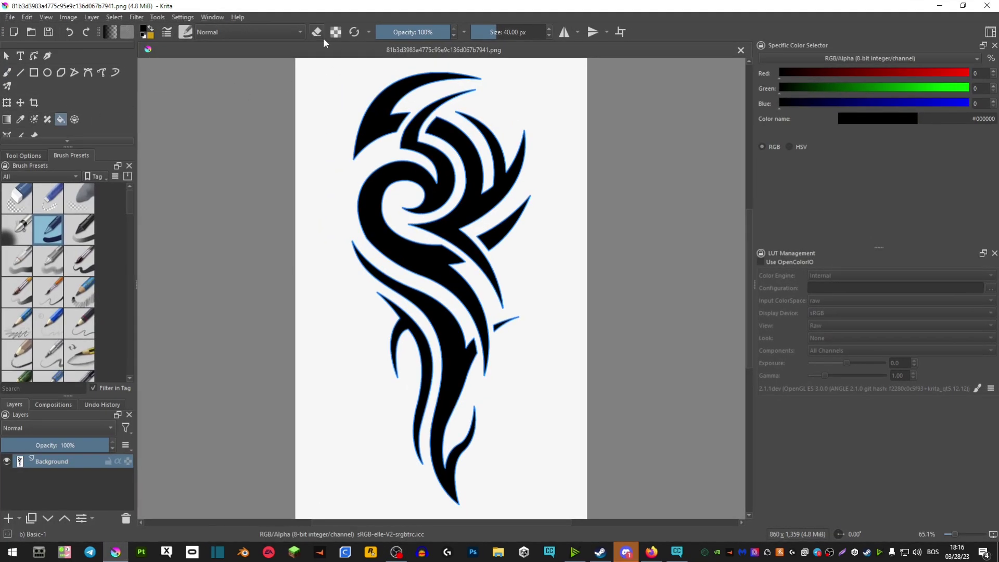
pyautogui.click(316, 31)
pyautogui.click(332, 107)
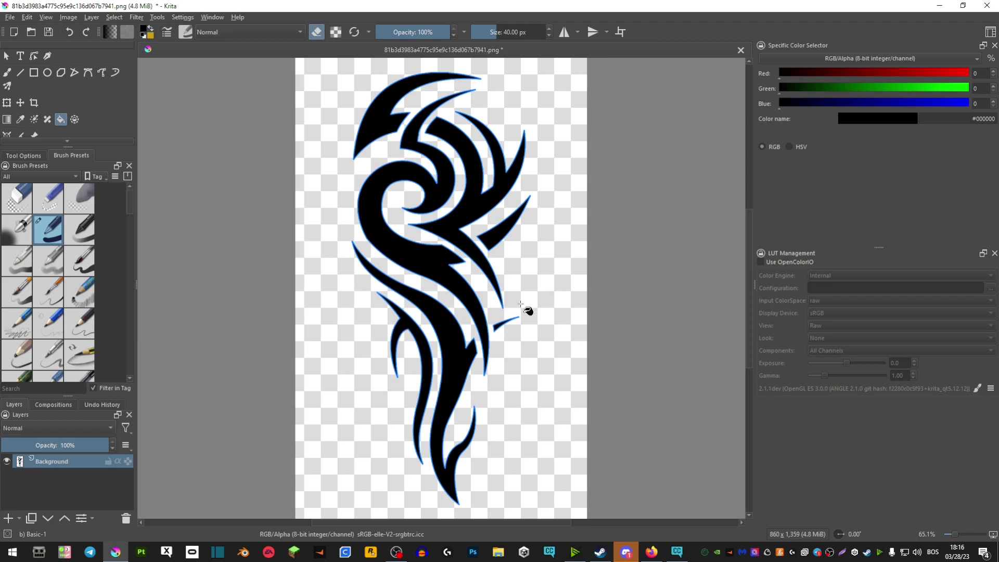
# Step: Save the transparent tattoo as PNG and reopen the saved file from the desktop
pyautogui.hotkey('ctrl', 's')
pyautogui.click(550, 348)
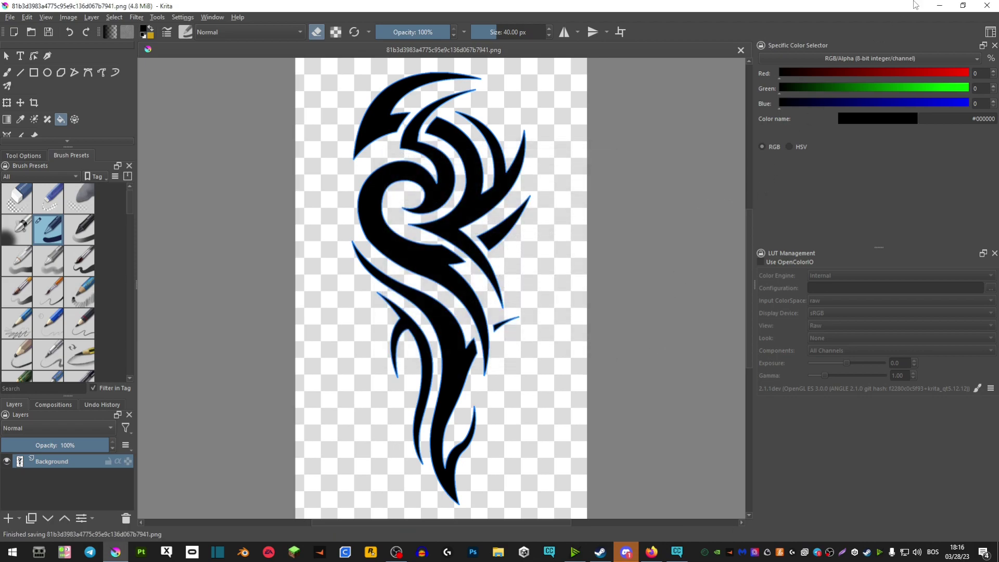
pyautogui.click(939, 4)
pyautogui.doubleClick(31, 35)
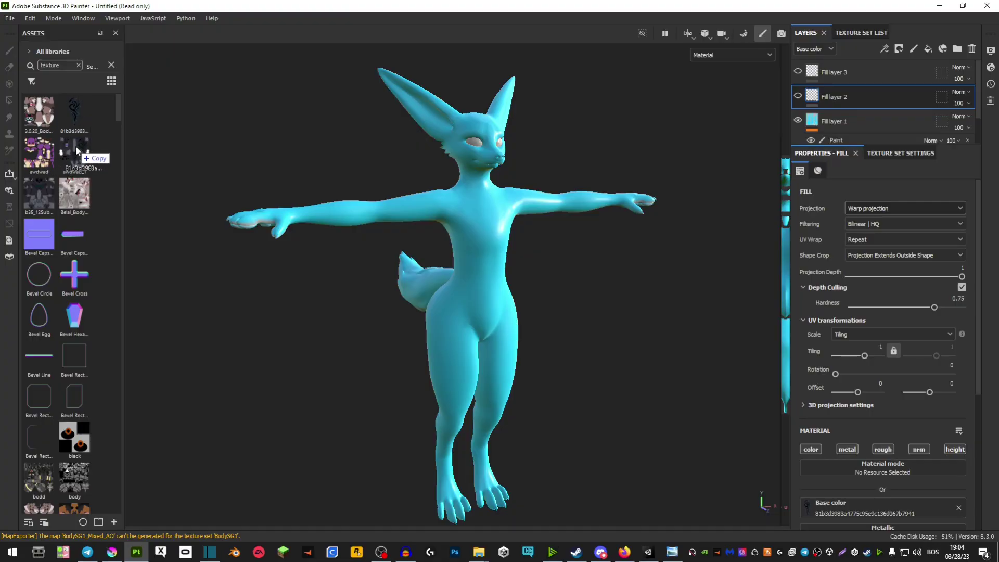
# Step: Import the tattoo PNG with usage 'texture' into the 'current session'
pyautogui.moveTo(75, 148); pyautogui.dragTo(76, 150)
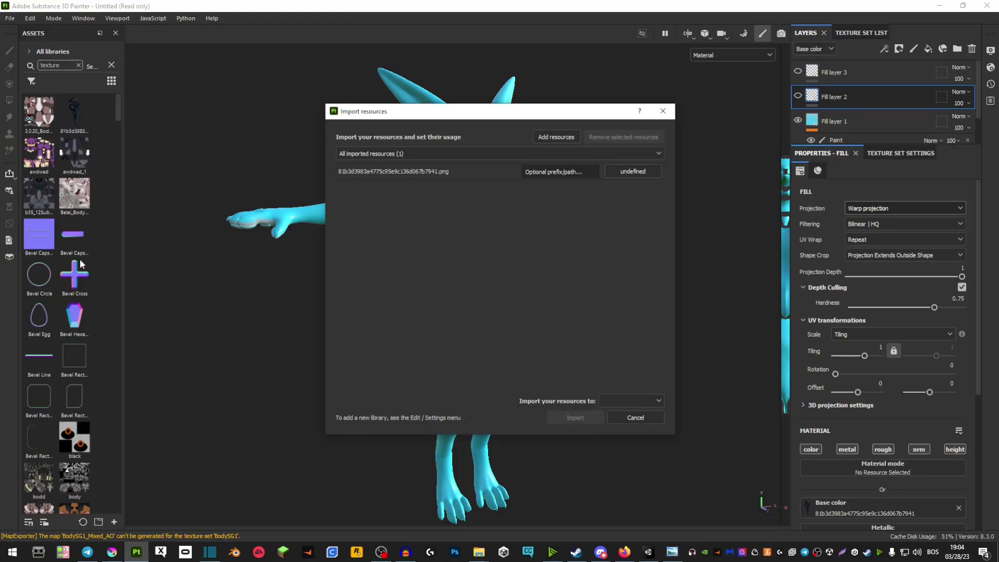
pyautogui.click(624, 173)
pyautogui.click(641, 214)
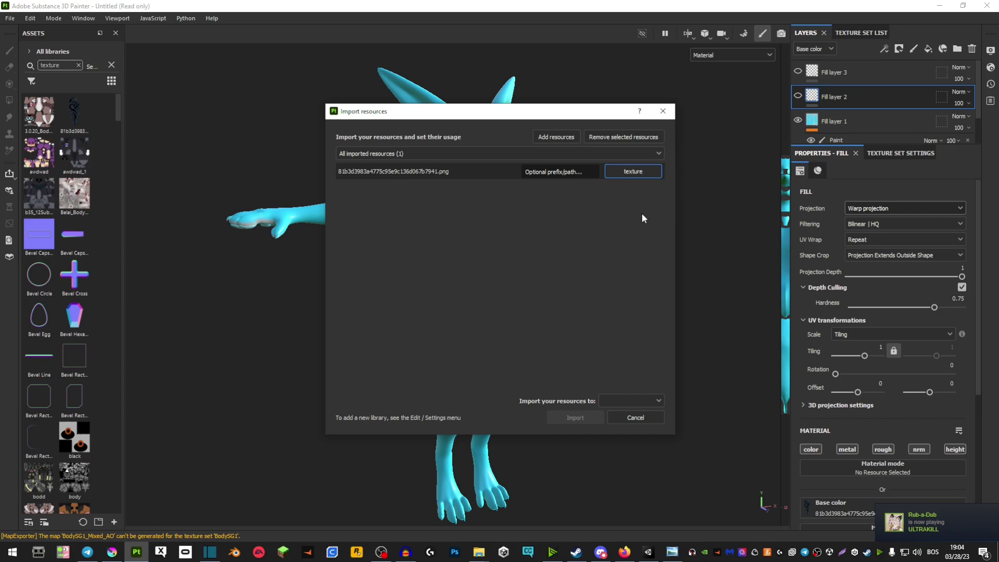
pyautogui.click(612, 400)
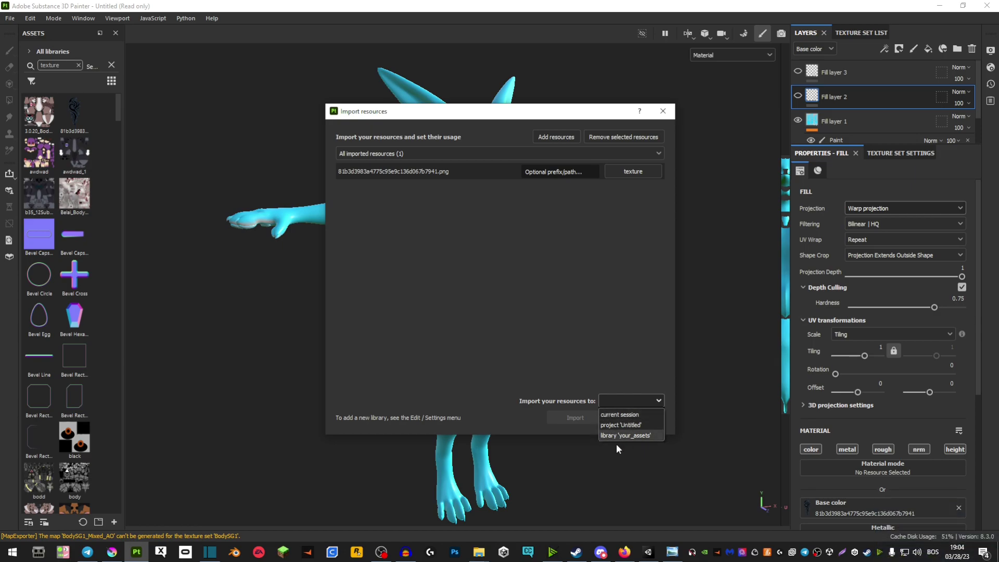
pyautogui.click(613, 414)
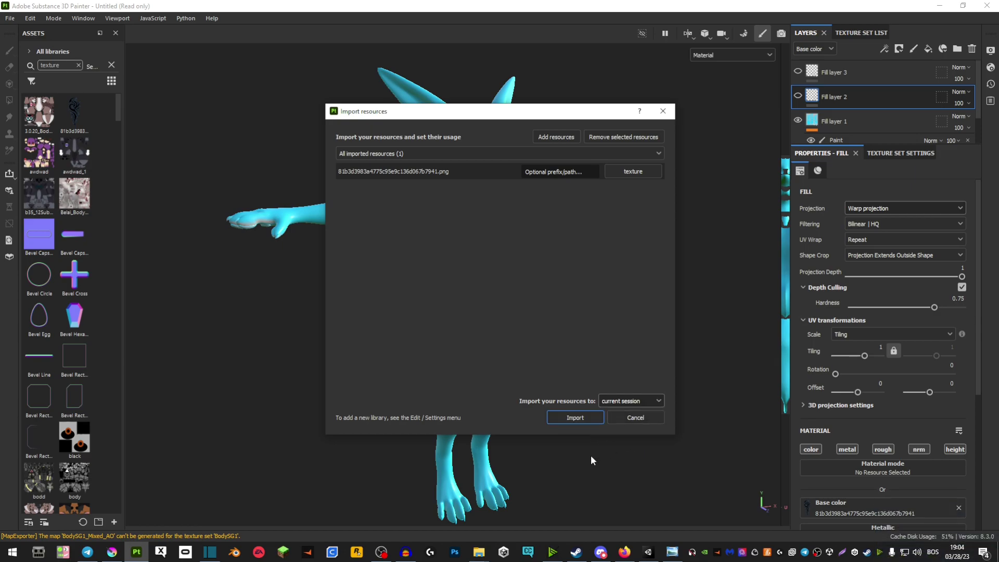
pyautogui.click(575, 418)
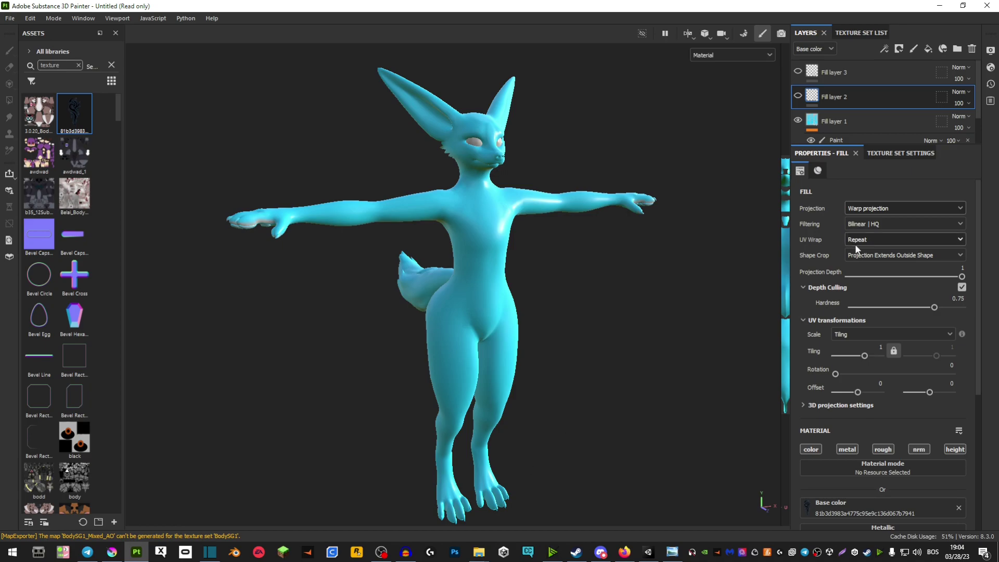
# Step: Create a fill layer set to Warp projection, with the tattoo texture as its base color
pyautogui.click(928, 50)
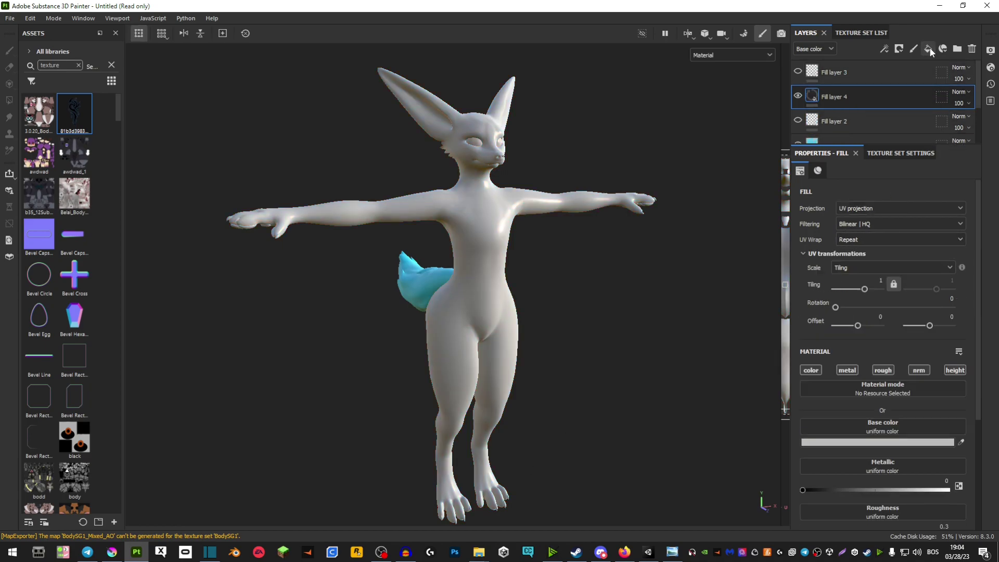
pyautogui.click(849, 209)
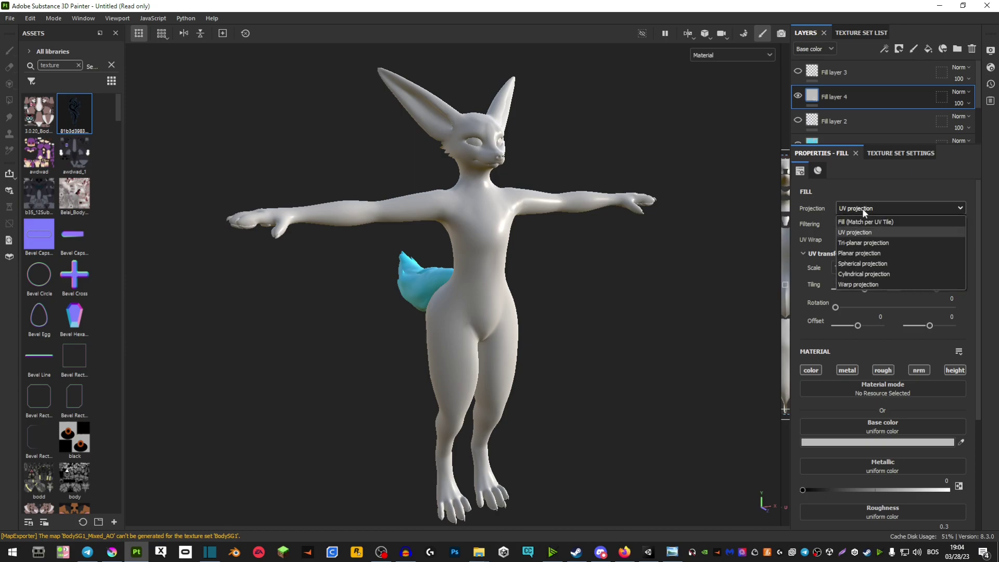
pyautogui.click(846, 283)
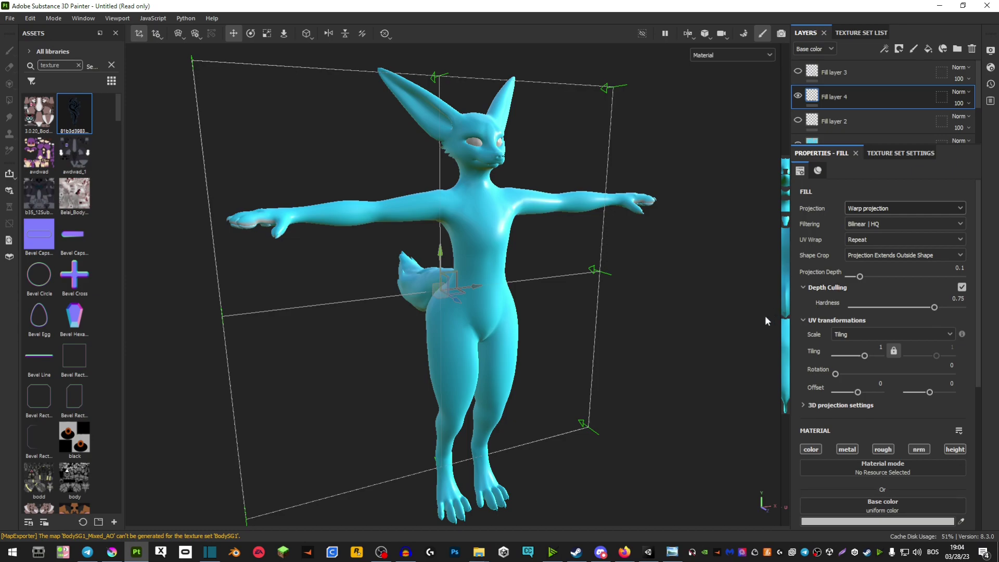
pyautogui.scroll(-2, 854, 332)
pyautogui.scroll(-1, 854, 453)
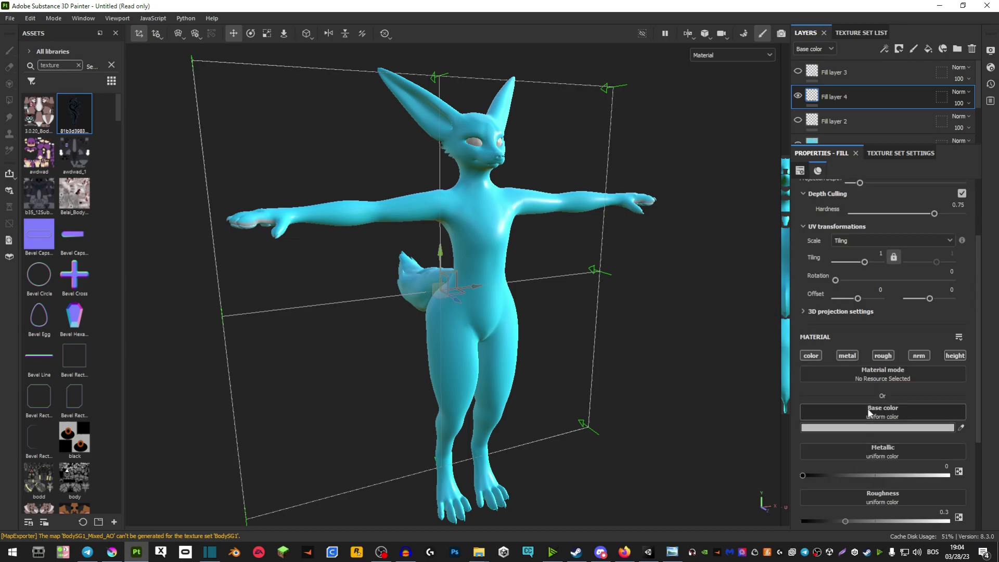
pyautogui.moveTo(73, 112)
pyautogui.mouseDown()
pyautogui.moveTo(401, 297)
pyautogui.moveTo(873, 411)
pyautogui.mouseUp()
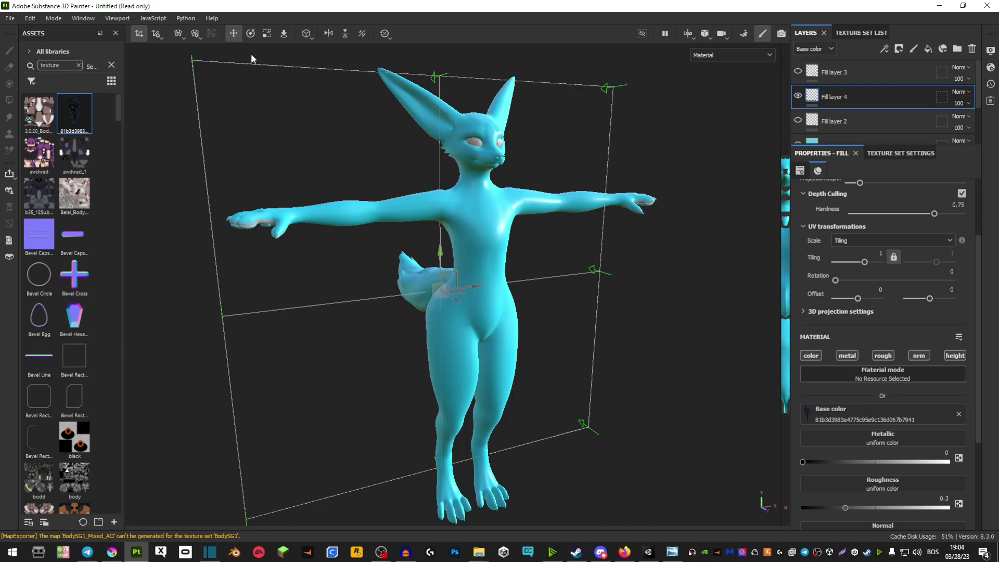
# Step: Rotate the tattoo's warp projection box on the fox's torso
pyautogui.moveTo(251, 54)
pyautogui.keyDown('alt'); pyautogui.mouseDown()
pyautogui.moveTo(412, 300)
pyautogui.moveTo(493, 291)
pyautogui.moveTo(366, 148)
pyautogui.mouseUp(); pyautogui.keyUp('alt')
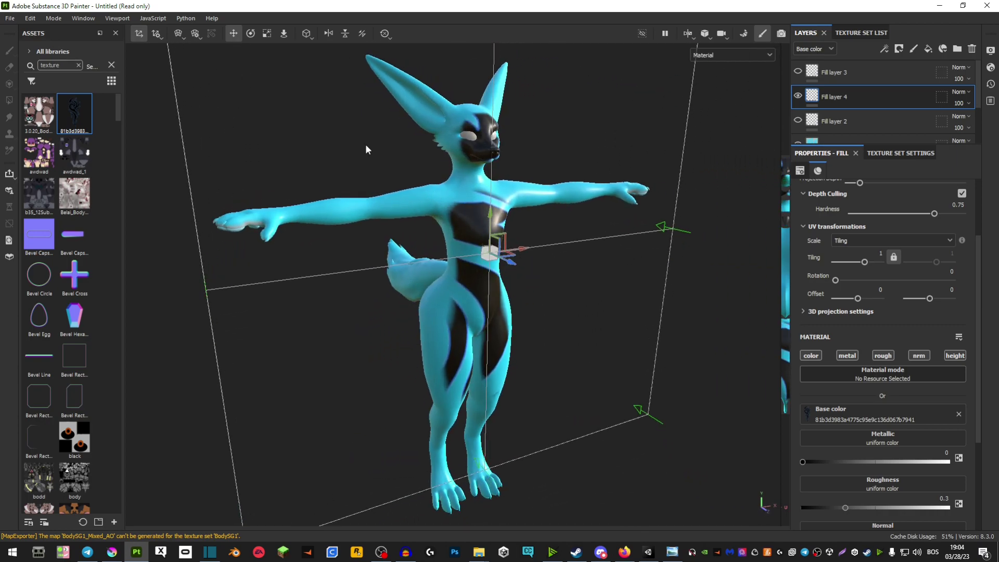
pyautogui.click(250, 34)
pyautogui.keyDown('alt'); pyautogui.keyDown('shift'); pyautogui.moveTo(344, 137); pyautogui.dragTo(402, 203); pyautogui.keyUp('shift'); pyautogui.keyUp('alt')
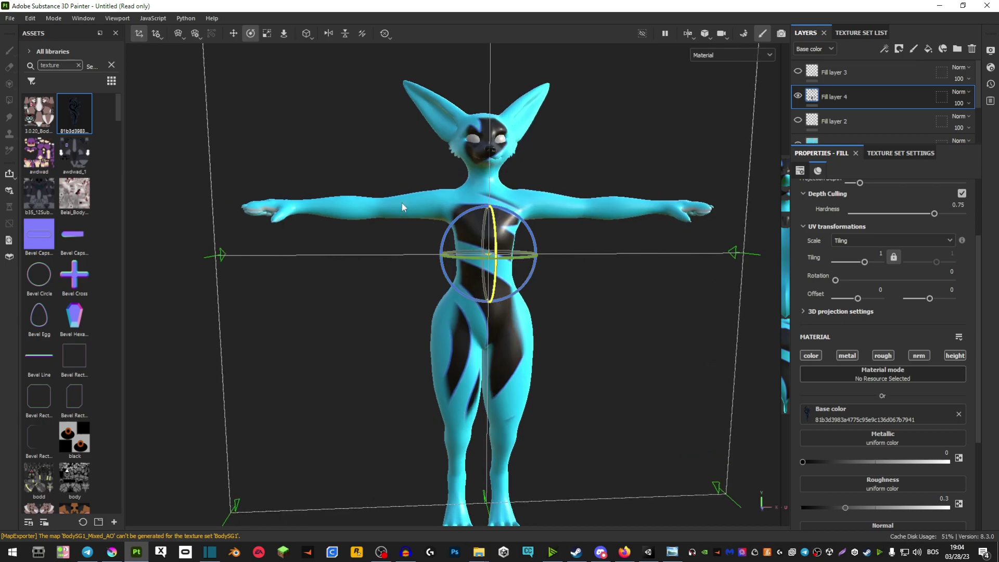
pyautogui.keyDown('alt'); pyautogui.keyDown('shift'); pyautogui.moveTo(458, 220); pyautogui.dragTo(395, 224); pyautogui.keyUp('shift'); pyautogui.keyUp('alt')
# Step: Scale the projection box down so the tattoo is a small decal on the chest
pyautogui.click(267, 34)
pyautogui.keyDown('alt'); pyautogui.moveTo(266, 47); pyautogui.dragTo(284, 91); pyautogui.keyUp('alt')
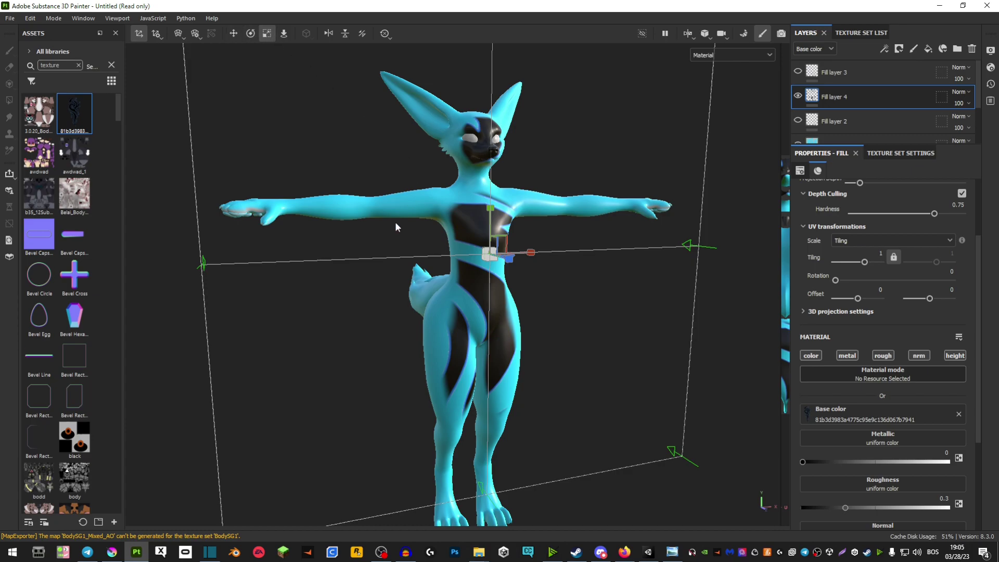
pyautogui.keyDown('alt'); pyautogui.moveTo(395, 226); pyautogui.dragTo(499, 279); pyautogui.keyUp('alt')
pyautogui.scroll(2, 498, 279)
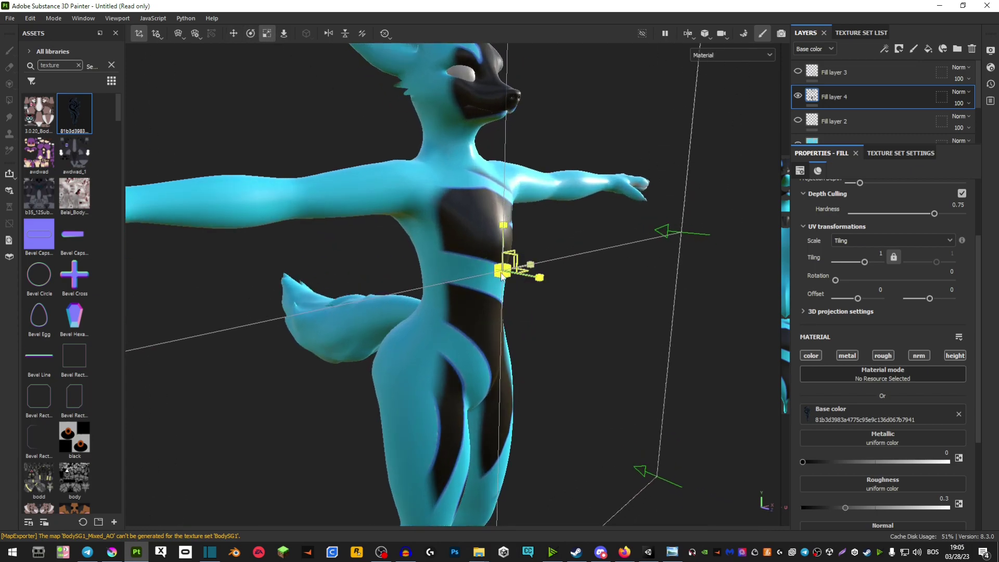
pyautogui.moveTo(500, 273)
pyautogui.mouseDown()
pyautogui.moveTo(275, 314)
pyautogui.moveTo(254, 270)
pyautogui.mouseUp()
pyautogui.keyDown('alt'); pyautogui.moveTo(254, 275); pyautogui.dragTo(351, 289, button='middle'); pyautogui.keyUp('alt')
pyautogui.scroll(1, 436, 303)
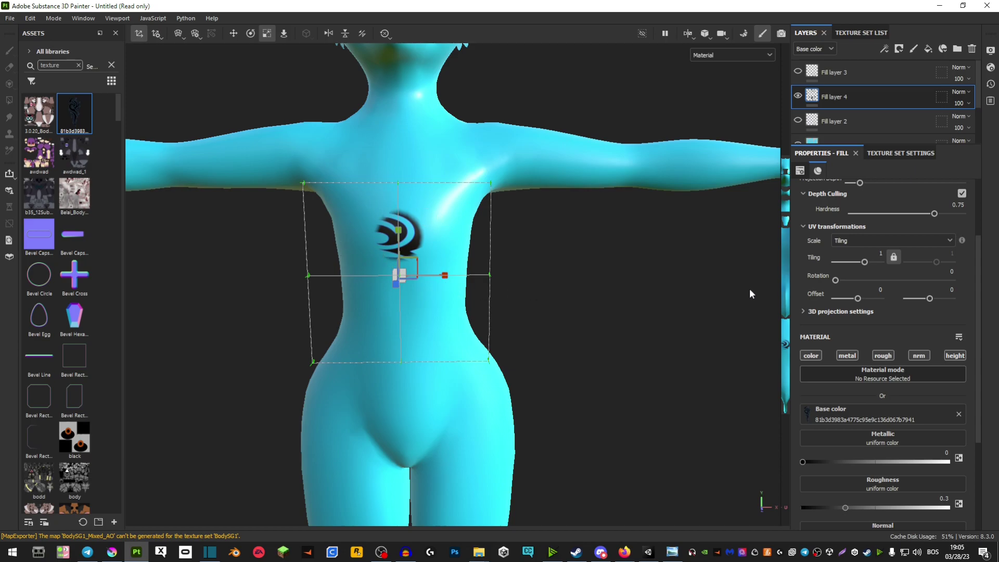
pyautogui.scroll(3, 896, 306)
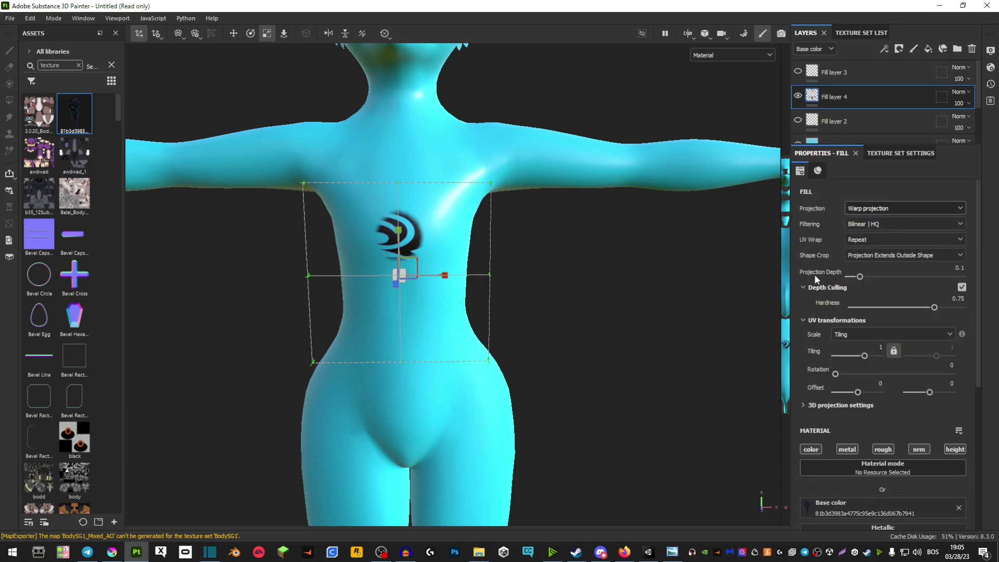
# Step: Raise Projection Depth from 0.1 to 0.52 and check the tattoo across the chest and belly
pyautogui.moveTo(859, 279); pyautogui.dragTo(908, 282)
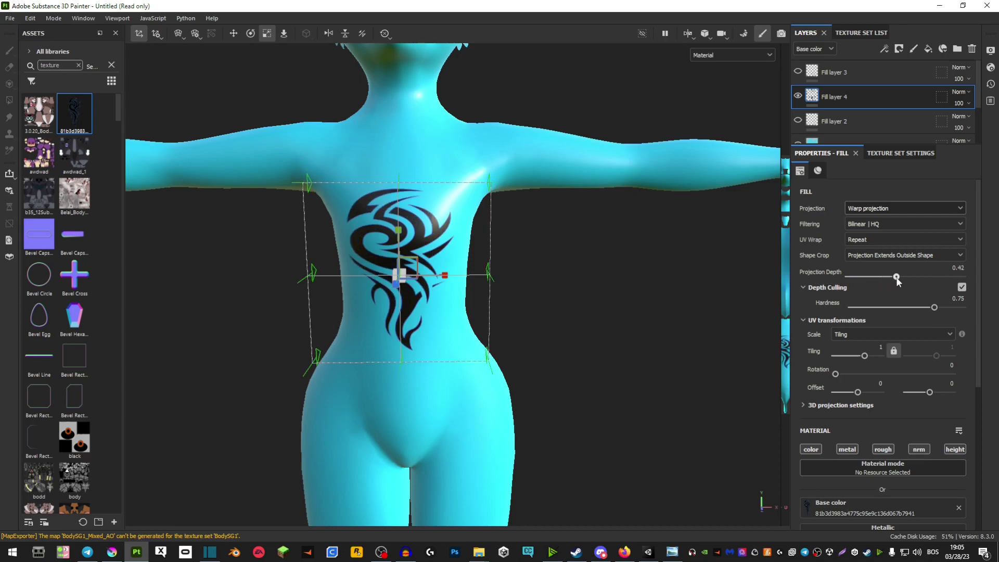
pyautogui.moveTo(500, 286)
pyautogui.keyDown('alt'); pyautogui.mouseDown()
pyautogui.moveTo(442, 254)
pyautogui.moveTo(257, 90)
pyautogui.mouseUp(); pyautogui.keyUp('alt')
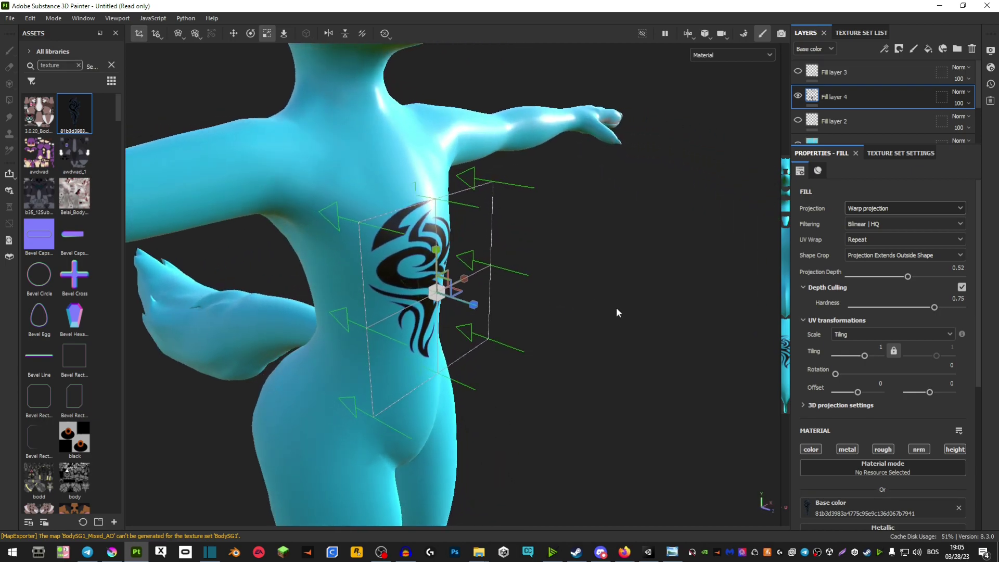
pyautogui.keyDown('alt'); pyautogui.moveTo(520, 260); pyautogui.dragTo(498, 177); pyautogui.keyUp('alt')
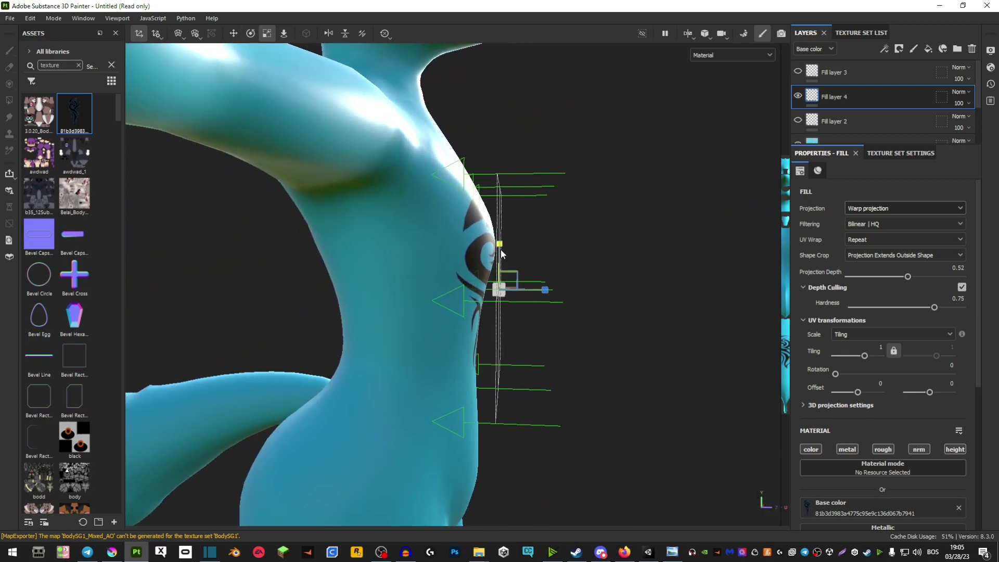
pyautogui.moveTo(598, 288)
pyautogui.keyDown('alt'); pyautogui.mouseDown()
pyautogui.moveTo(437, 270)
pyautogui.moveTo(547, 338)
pyautogui.mouseUp(); pyautogui.keyUp('alt')
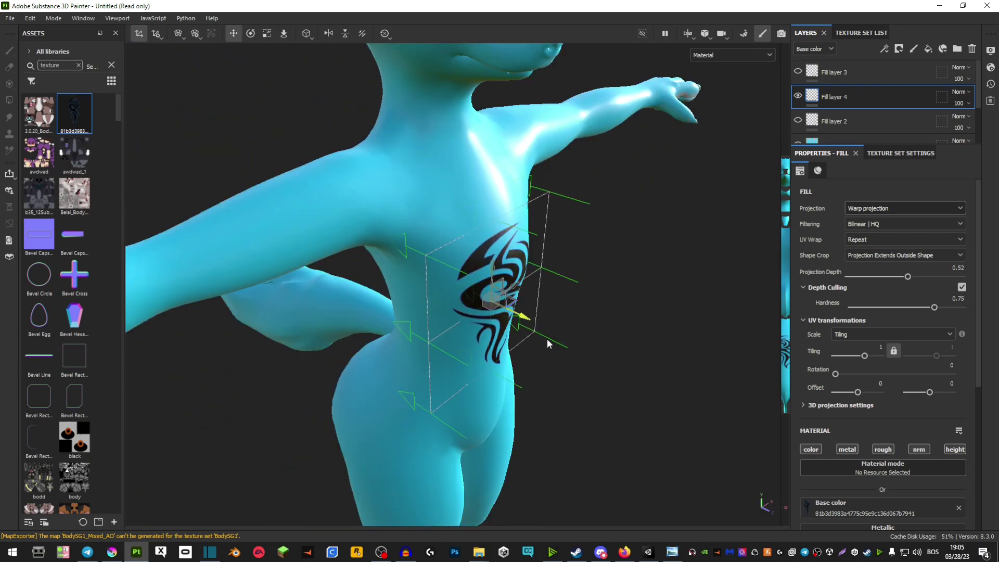
# Step: Move the tattoo projection onto the shoulder and rotate it to run along the arm
pyautogui.moveTo(392, 211)
pyautogui.mouseDown()
pyautogui.moveTo(368, 140)
pyautogui.moveTo(378, 102)
pyautogui.moveTo(449, 202)
pyautogui.mouseUp()
pyautogui.moveTo(421, 168)
pyautogui.mouseDown()
pyautogui.moveTo(407, 278)
pyautogui.moveTo(508, 275)
pyautogui.moveTo(265, 244)
pyautogui.mouseUp()
pyautogui.scroll(5, 532, 286)
pyautogui.moveTo(532, 285)
pyautogui.keyDown('alt'); pyautogui.mouseDown()
pyautogui.moveTo(547, 319)
pyautogui.moveTo(267, 61)
pyautogui.mouseUp(); pyautogui.keyUp('alt')
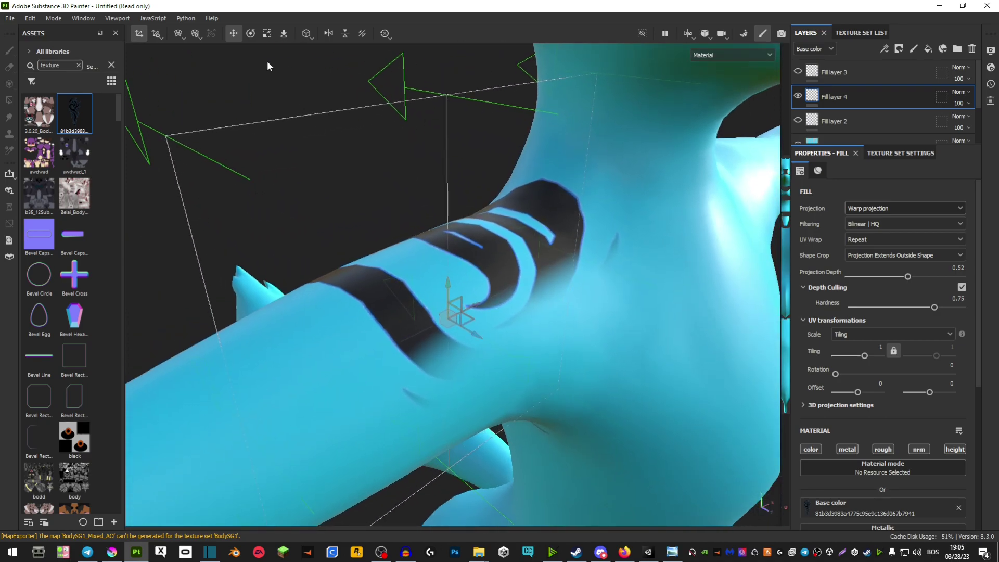
pyautogui.click(250, 33)
pyautogui.moveTo(443, 346); pyautogui.dragTo(359, 340)
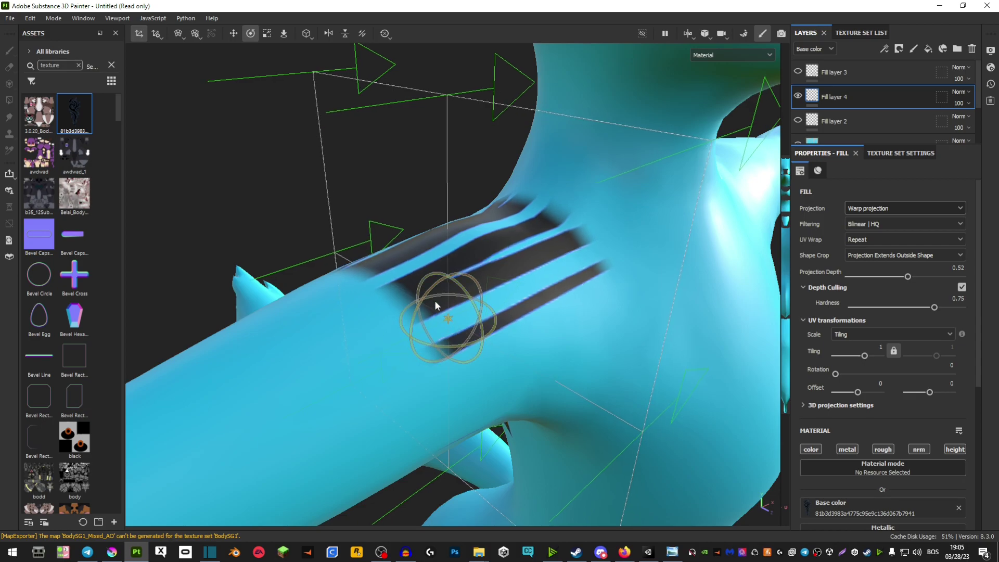
pyautogui.moveTo(434, 301); pyautogui.dragTo(480, 253)
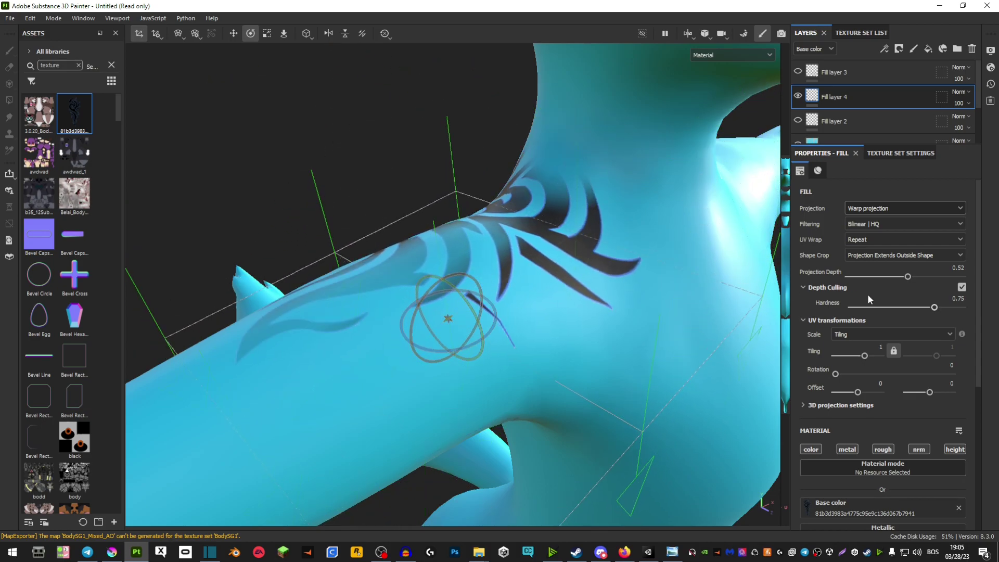
# Step: Raise Projection Depth to 0.87, then slightly shrink and reposition the tattoo on the arm
pyautogui.moveTo(905, 281); pyautogui.dragTo(939, 280)
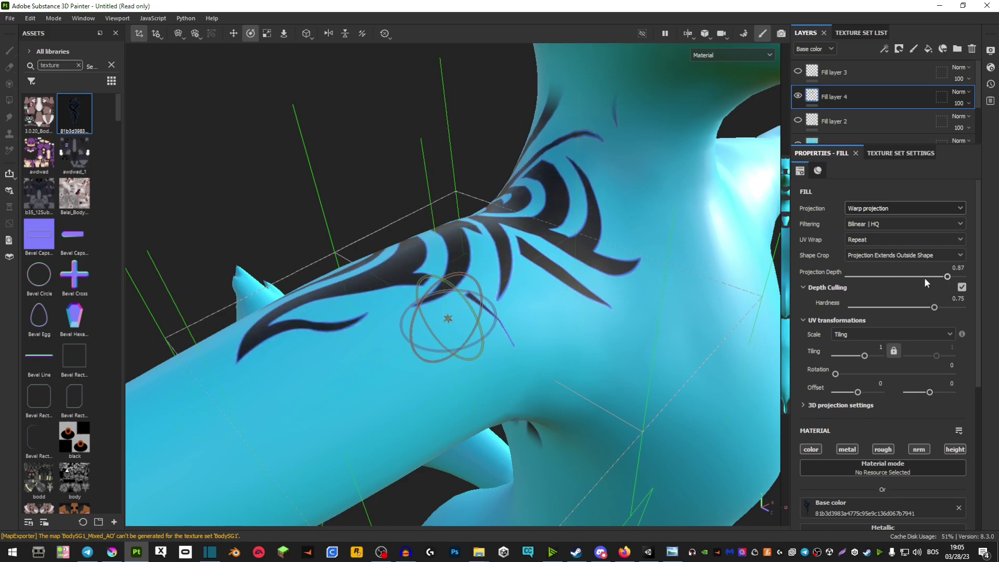
pyautogui.moveTo(593, 297)
pyautogui.keyDown('alt'); pyautogui.mouseDown()
pyautogui.moveTo(558, 300)
pyautogui.moveTo(416, 248)
pyautogui.moveTo(468, 295)
pyautogui.moveTo(398, 309)
pyautogui.moveTo(318, 305)
pyautogui.moveTo(240, 38)
pyautogui.mouseUp(); pyautogui.keyUp('alt')
pyautogui.click(266, 33)
pyautogui.click(234, 34)
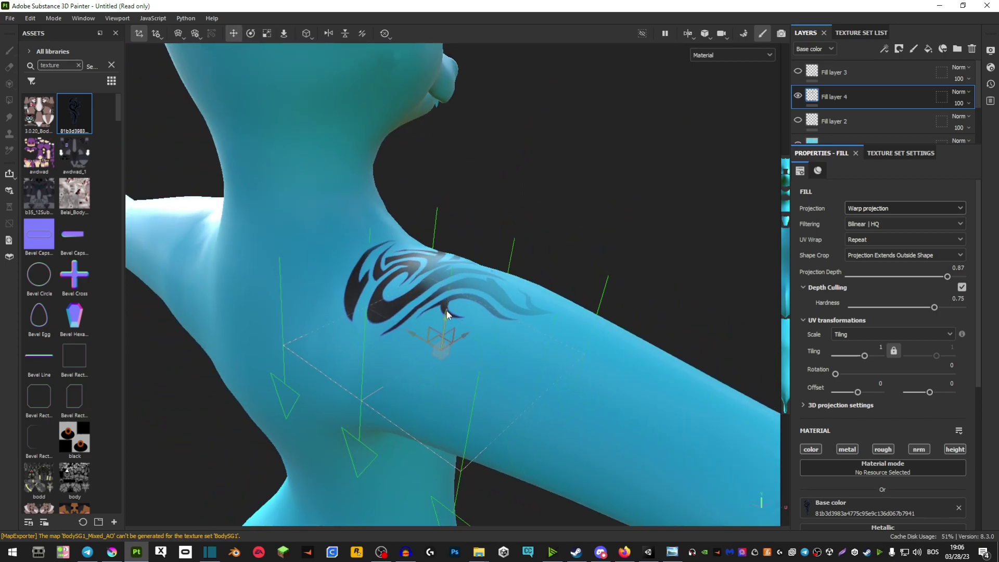
pyautogui.moveTo(447, 314)
pyautogui.mouseDown()
pyautogui.moveTo(456, 300)
pyautogui.moveTo(413, 288)
pyautogui.moveTo(520, 329)
pyautogui.mouseUp()
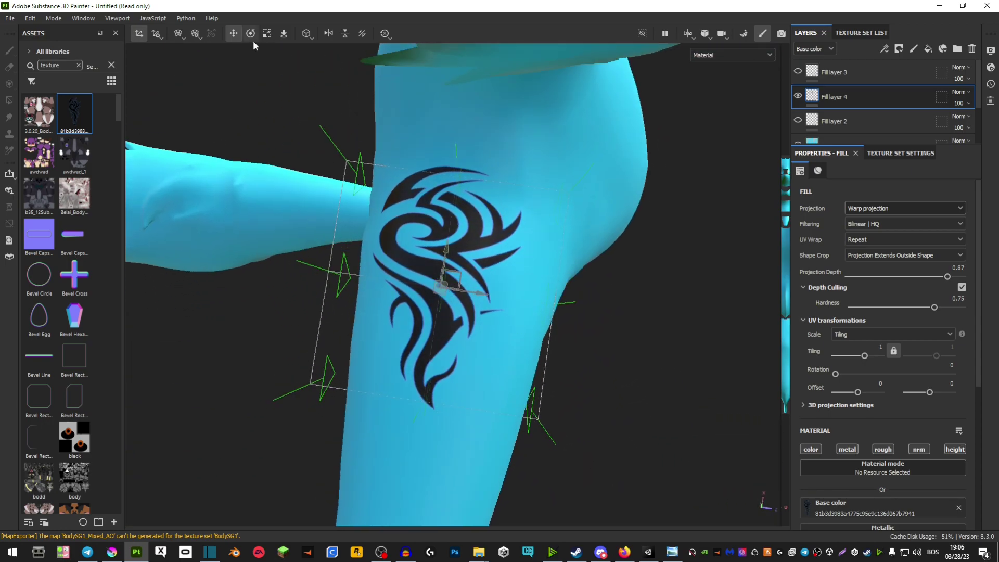
# Step: Inspect the tattooed shoulder from side, close-up and full-body views
pyautogui.click(265, 33)
pyautogui.keyDown('alt'); pyautogui.moveTo(367, 273); pyautogui.dragTo(423, 286); pyautogui.keyUp('alt')
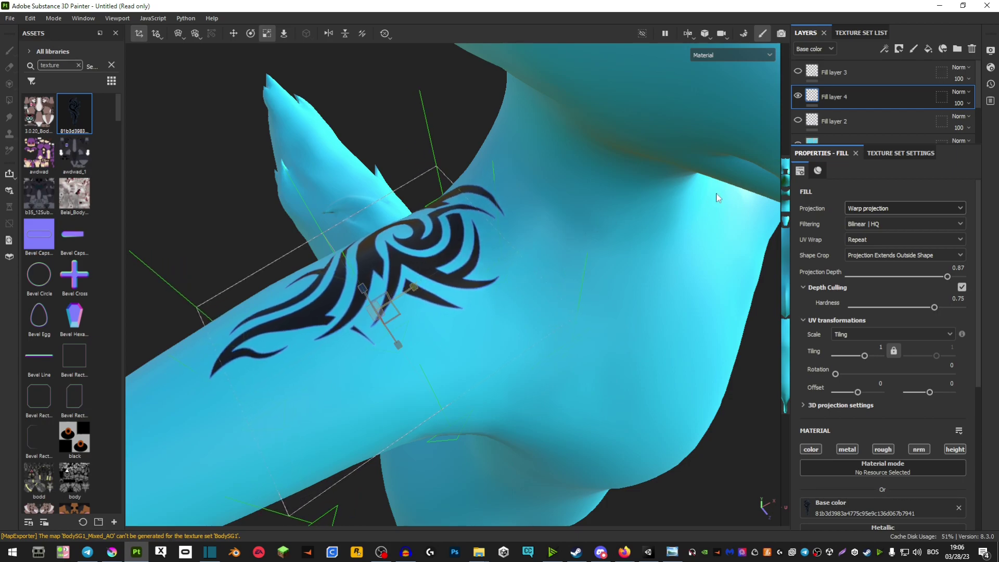
pyautogui.moveTo(719, 194)
pyautogui.keyDown('alt'); pyautogui.mouseDown()
pyautogui.moveTo(504, 271)
pyautogui.moveTo(389, 351)
pyautogui.mouseUp(); pyautogui.keyUp('alt')
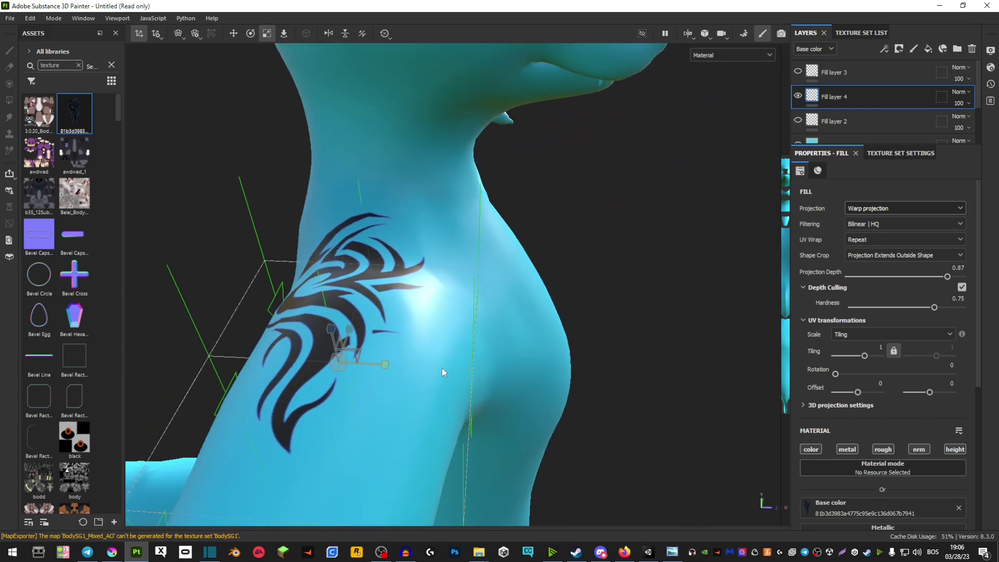
pyautogui.moveTo(613, 367)
pyautogui.keyDown('alt'); pyautogui.mouseDown()
pyautogui.moveTo(499, 304)
pyautogui.moveTo(629, 282)
pyautogui.mouseUp(); pyautogui.keyUp('alt')
pyautogui.scroll(-5, 629, 287)
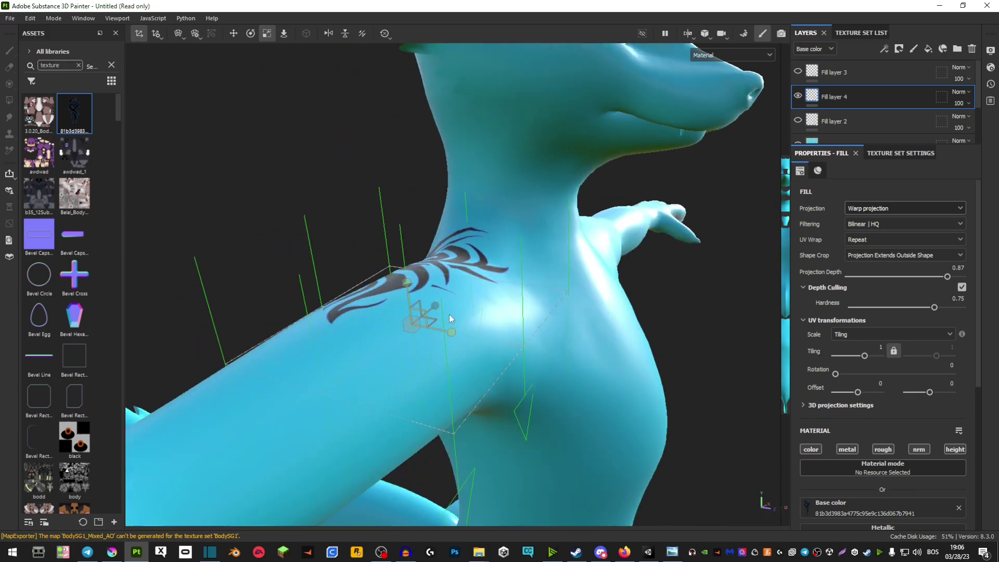
pyautogui.keyDown('alt'); pyautogui.moveTo(449, 315); pyautogui.dragTo(550, 255); pyautogui.keyUp('alt')
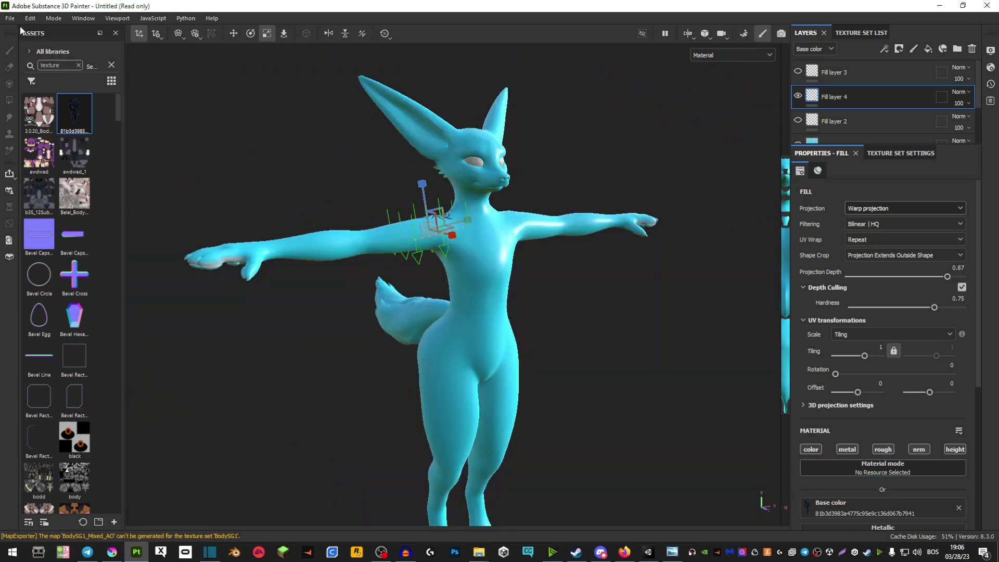
# Step: Open Export Textures and keep png as the file type with 4096 size
pyautogui.click(10, 17)
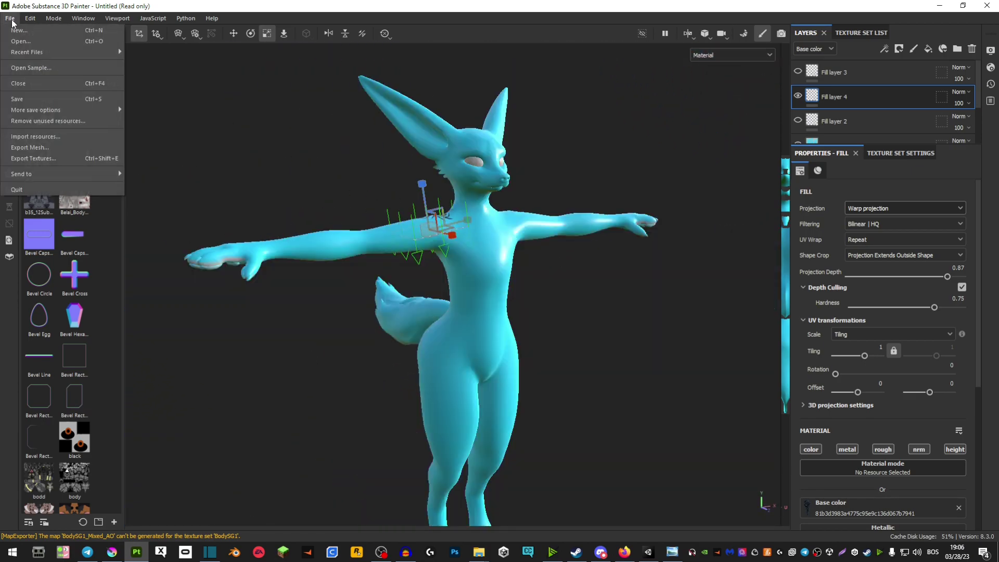
pyautogui.click(27, 159)
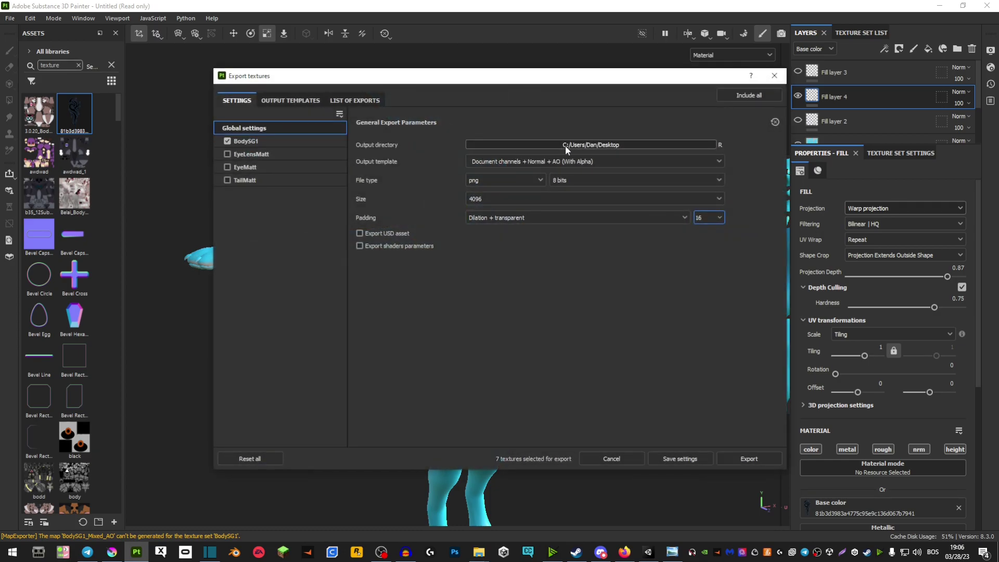
pyautogui.click(544, 159)
pyautogui.click(559, 182)
pyautogui.click(505, 181)
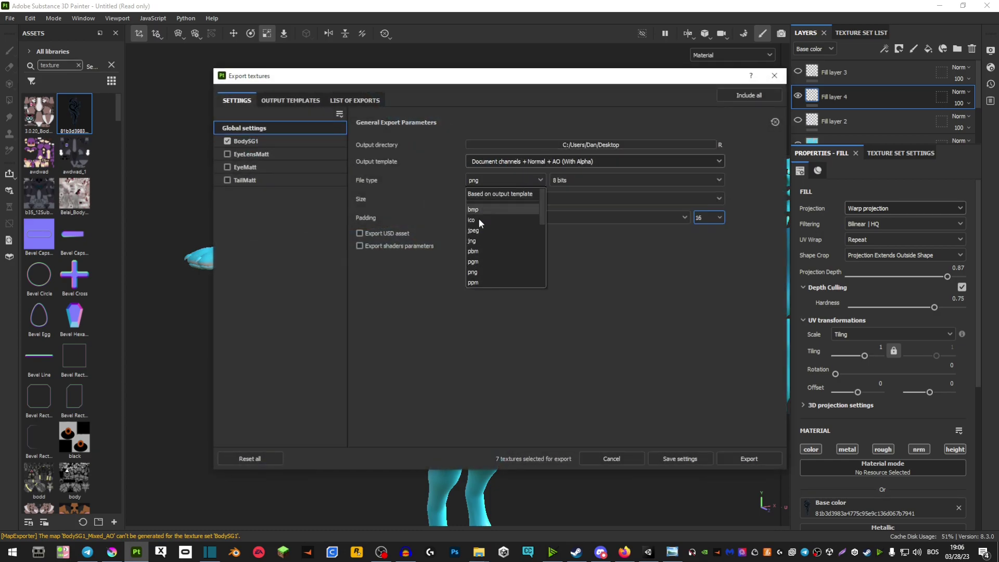
pyautogui.click(476, 271)
pyautogui.click(508, 198)
pyautogui.click(488, 300)
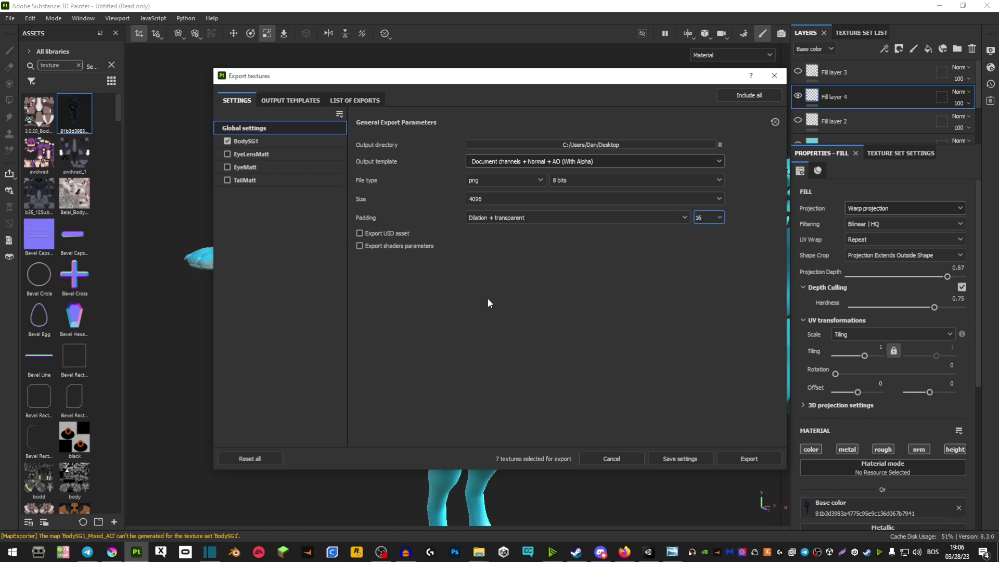
# Step: Keep 4096 size and Dilation + transparent padding, then close the exported base color preview
pyautogui.click(476, 198)
pyautogui.click(486, 290)
pyautogui.click(491, 219)
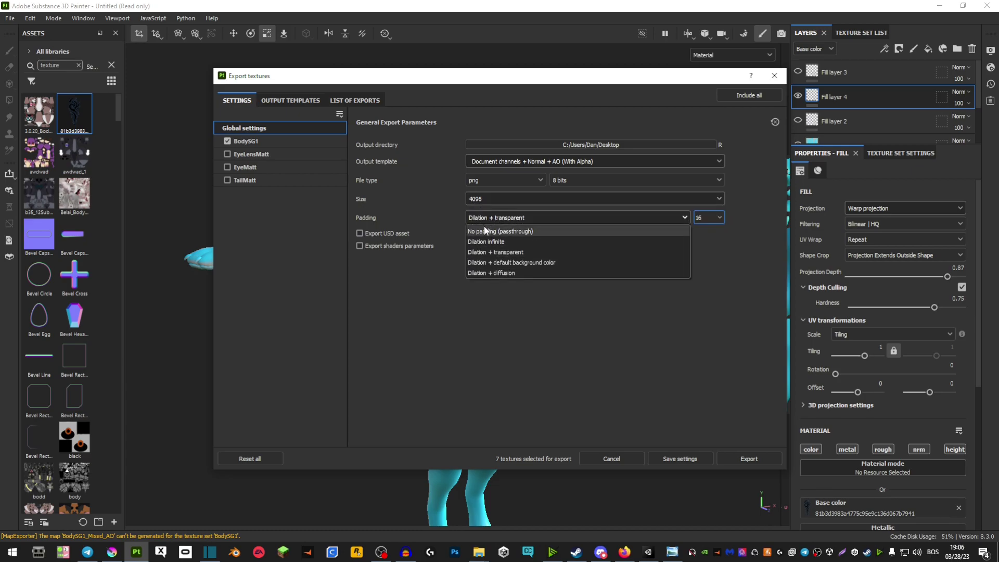
pyautogui.click(498, 253)
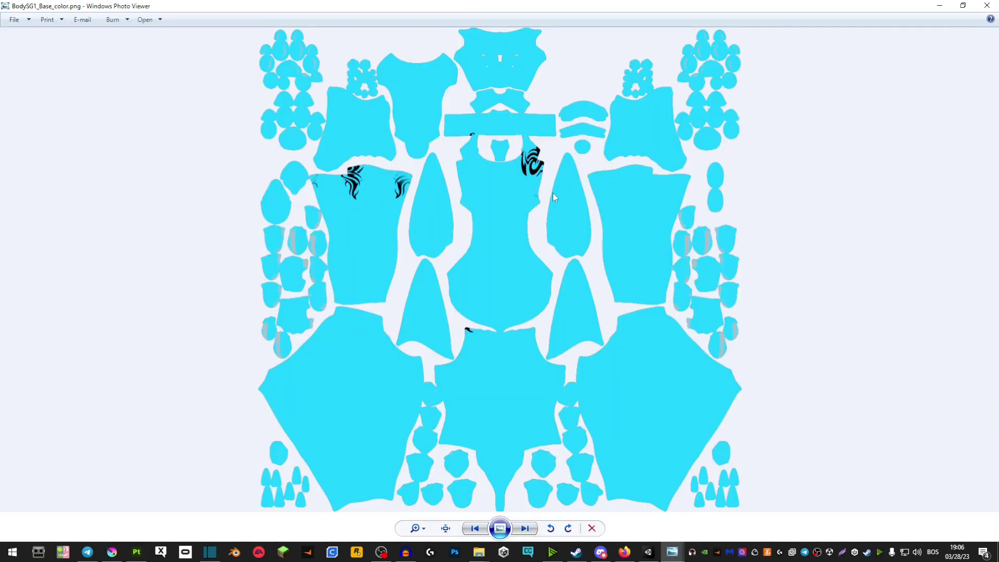
pyautogui.press('super+d')
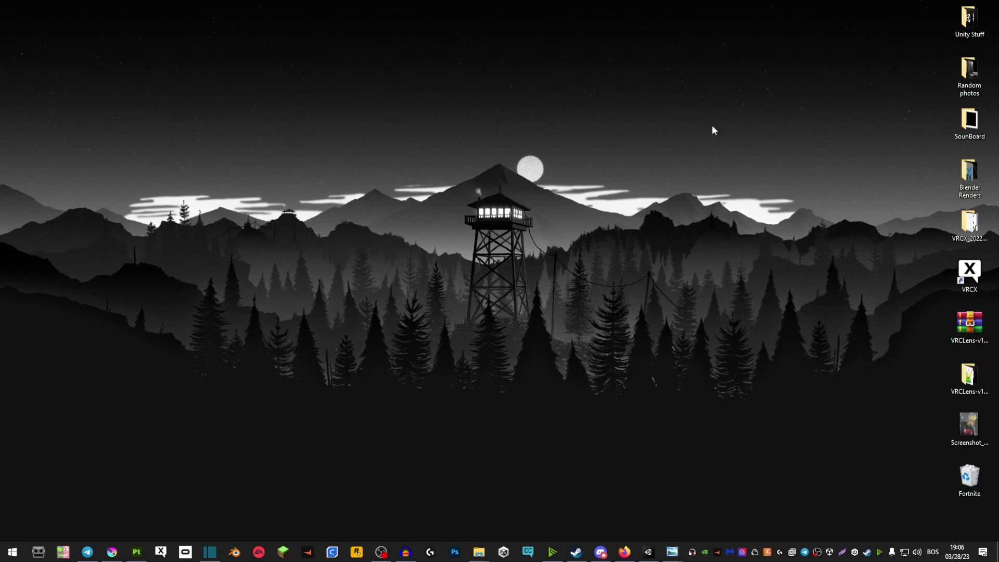